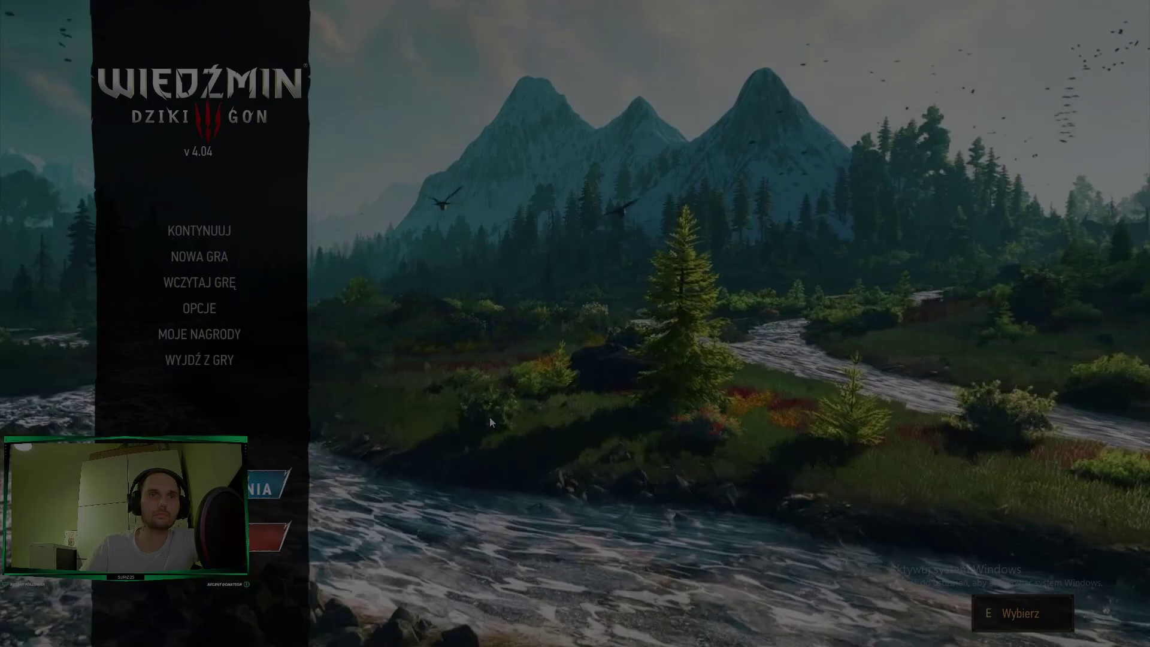
Turn on the performance statistics overlay with Alt+R at the main menu
key(alt+r)
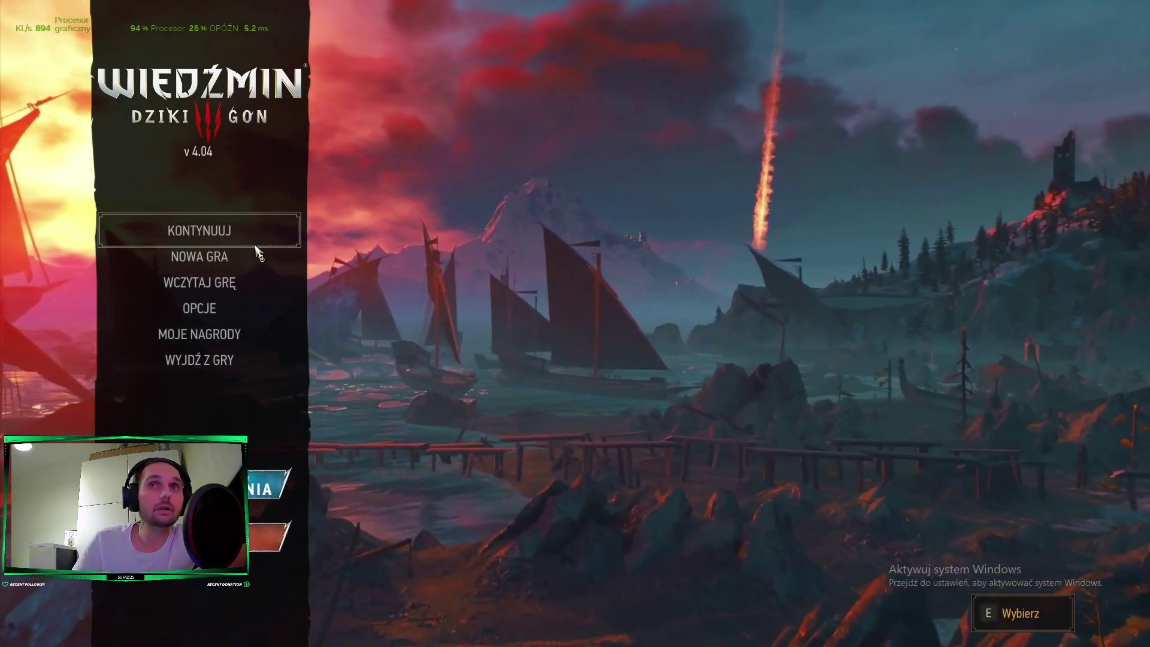
Continue the most recent save, walk Geralt along the path, then pause the game
click(225, 243)
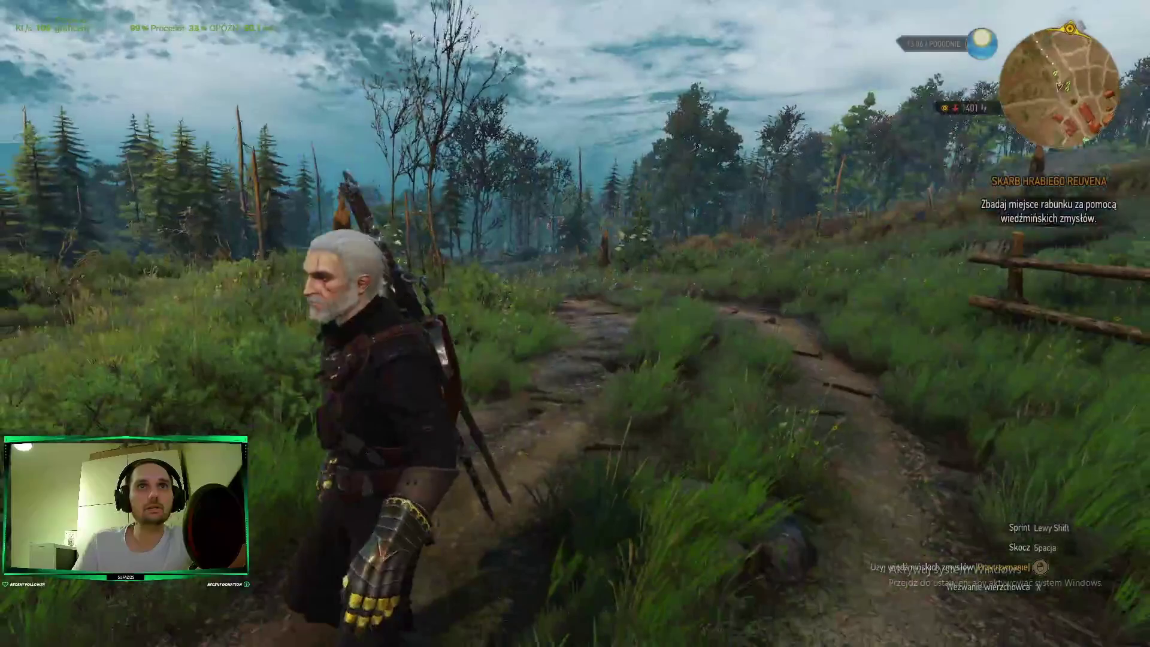
key(w)
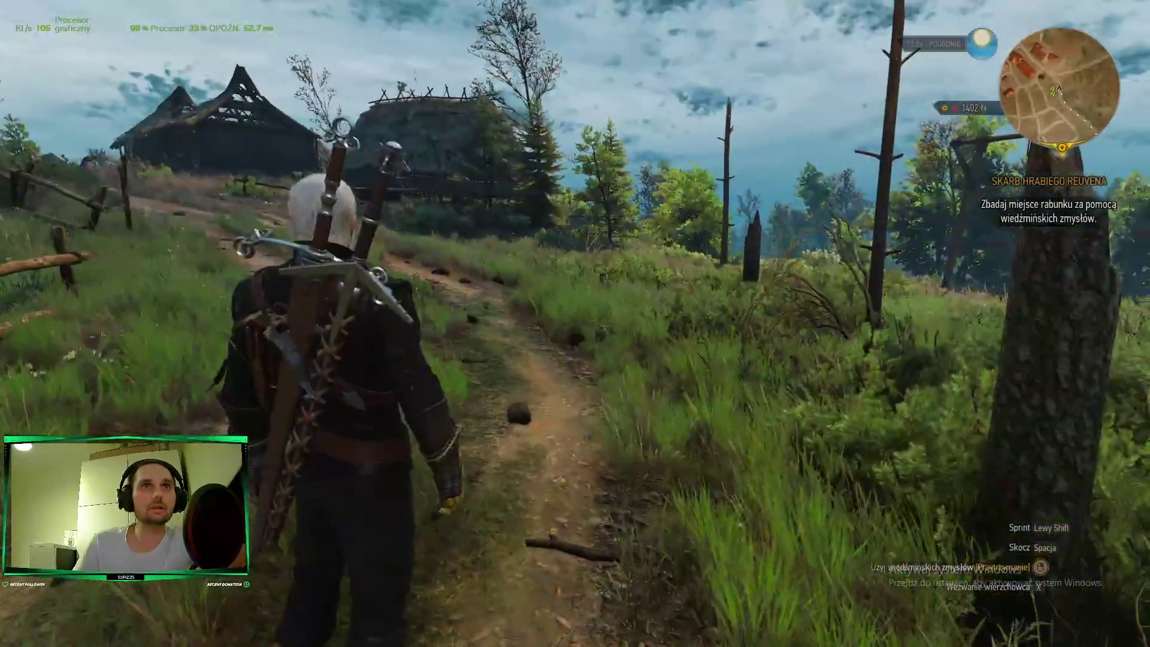
key(Escape)
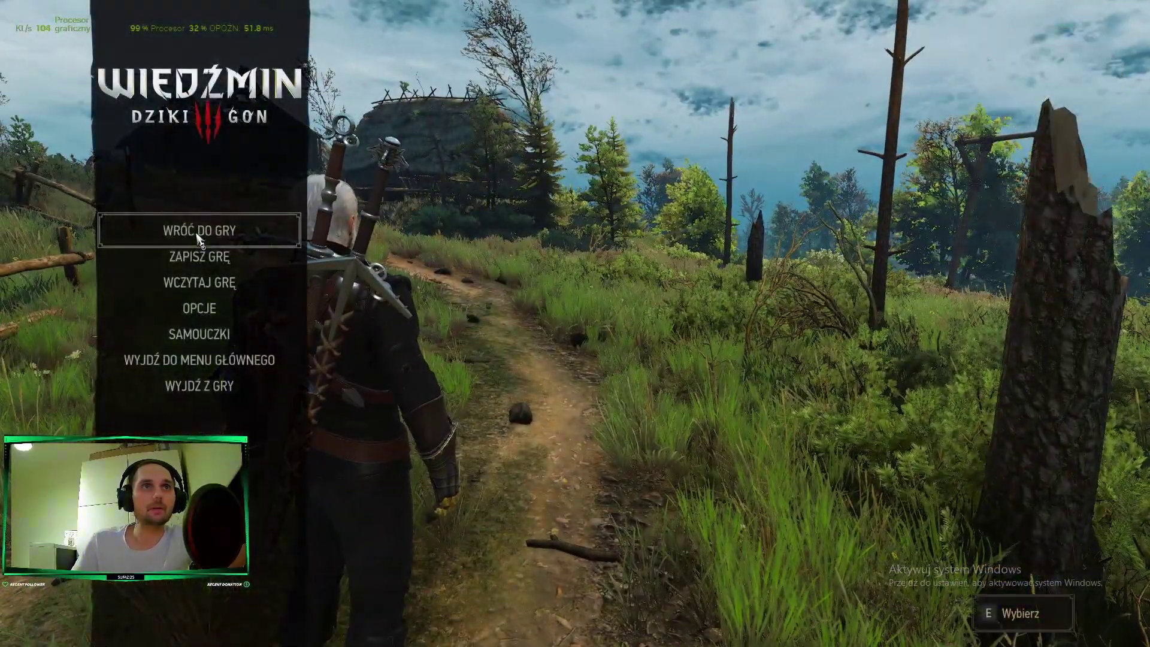
Go to Options, Video Settings, Graphics and scroll down to the FXAA Antyaliasing row
click(217, 317)
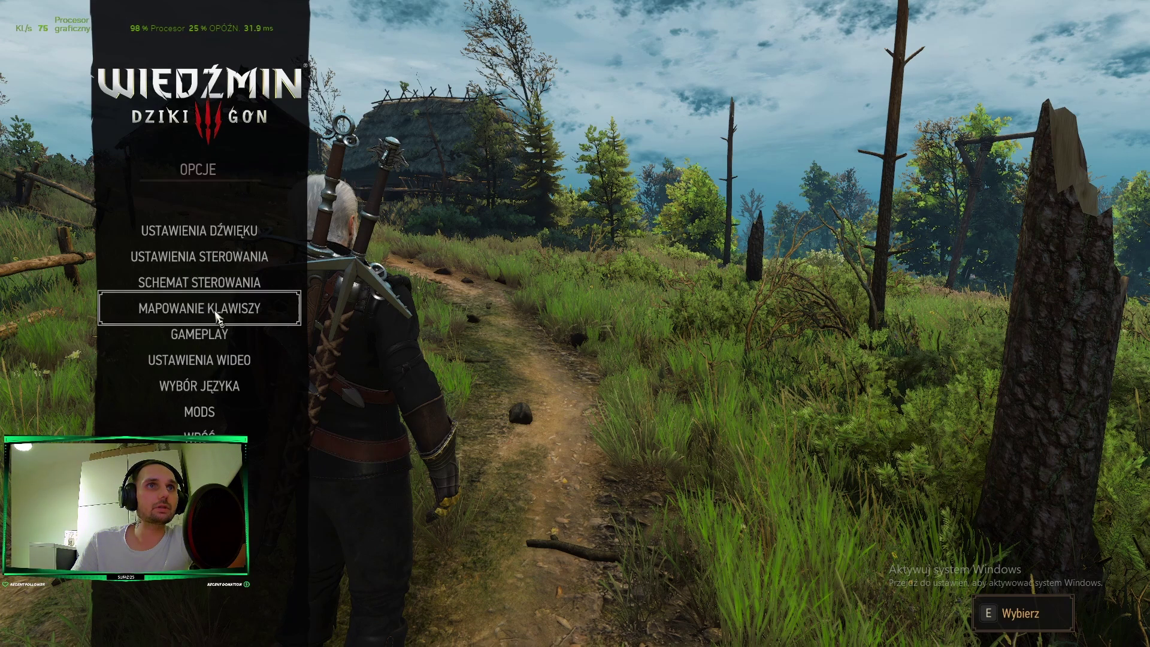
click(233, 369)
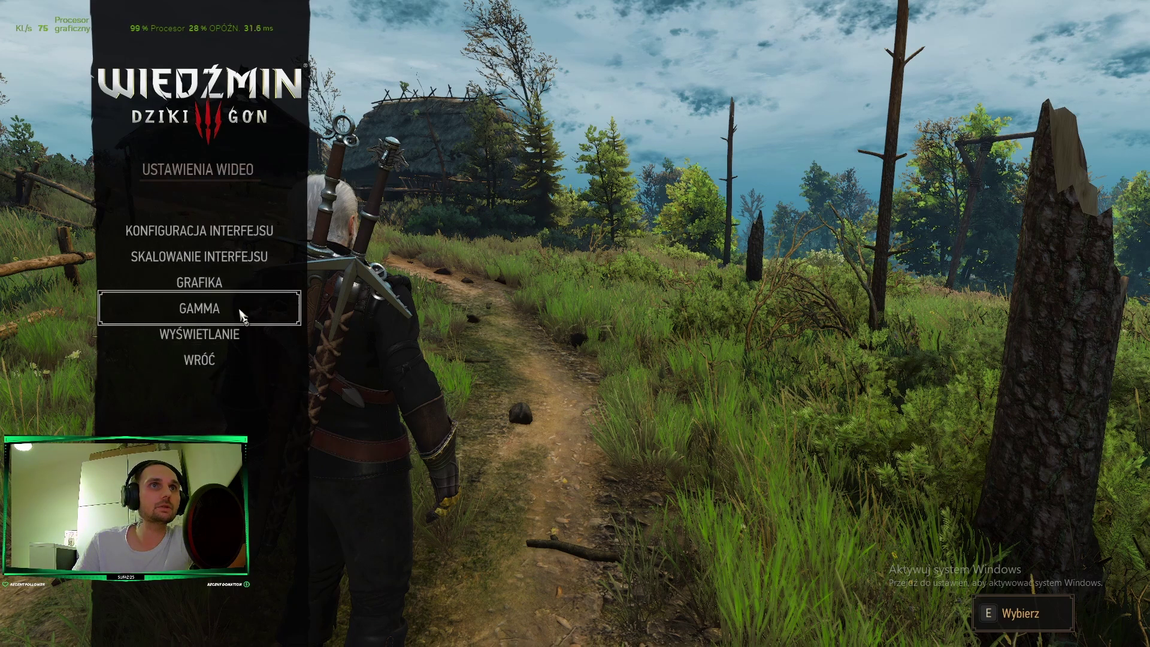
click(226, 288)
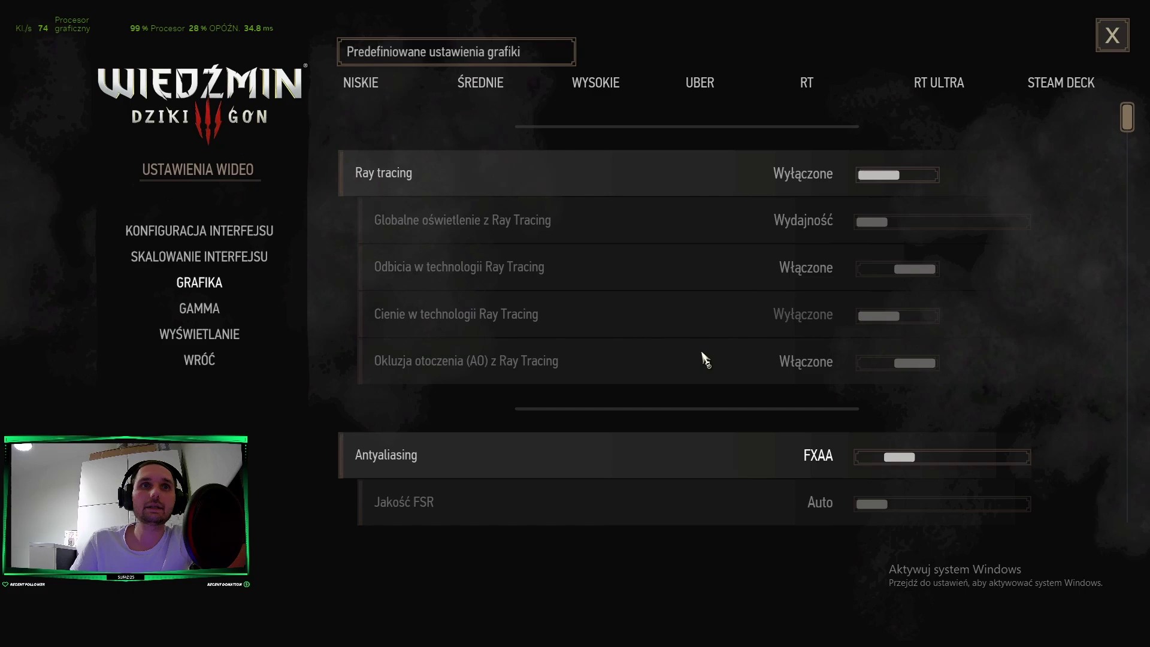
scroll(704, 360, down, 3)
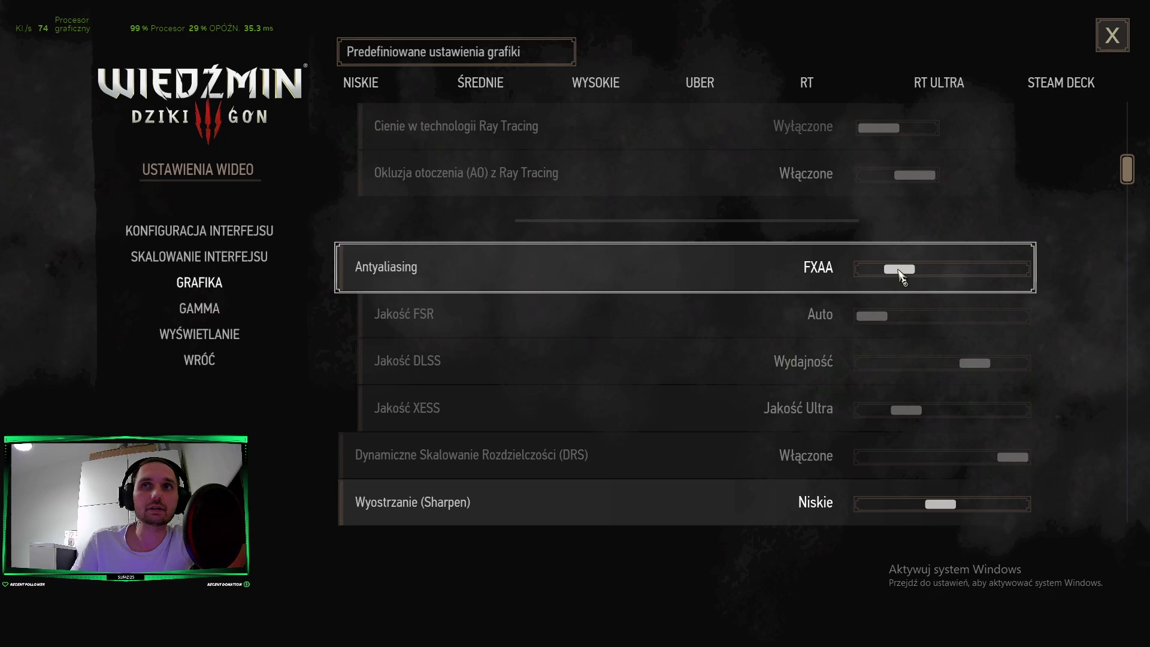
scroll(889, 284, down, 1)
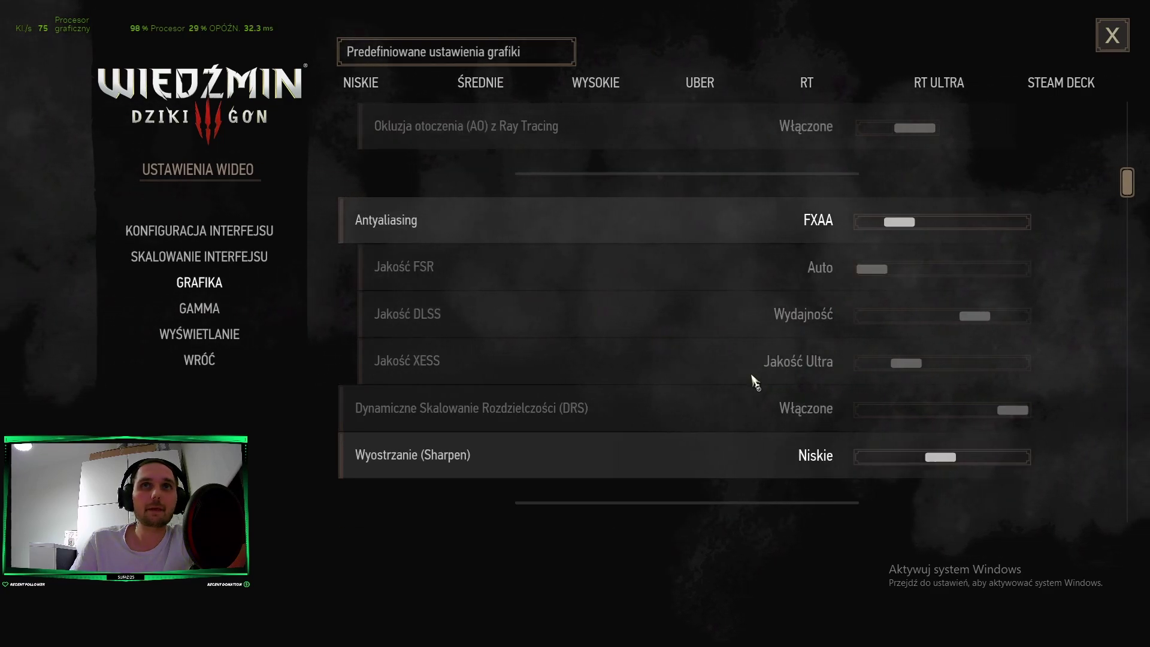
scroll(755, 383, down, 1)
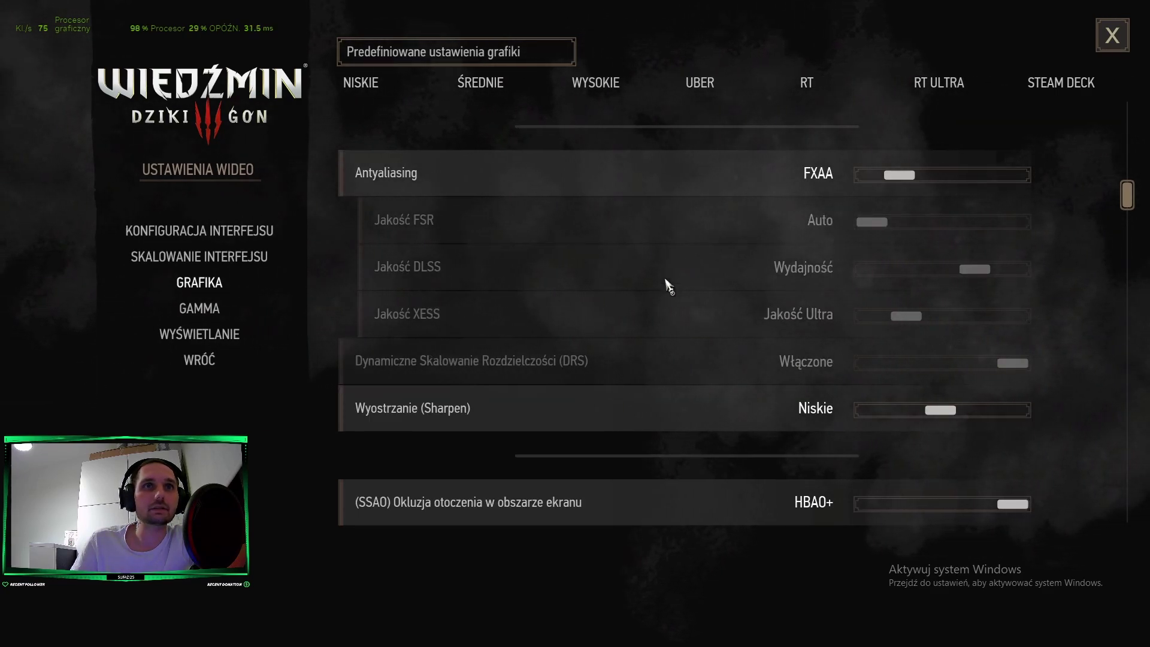
click(1012, 174)
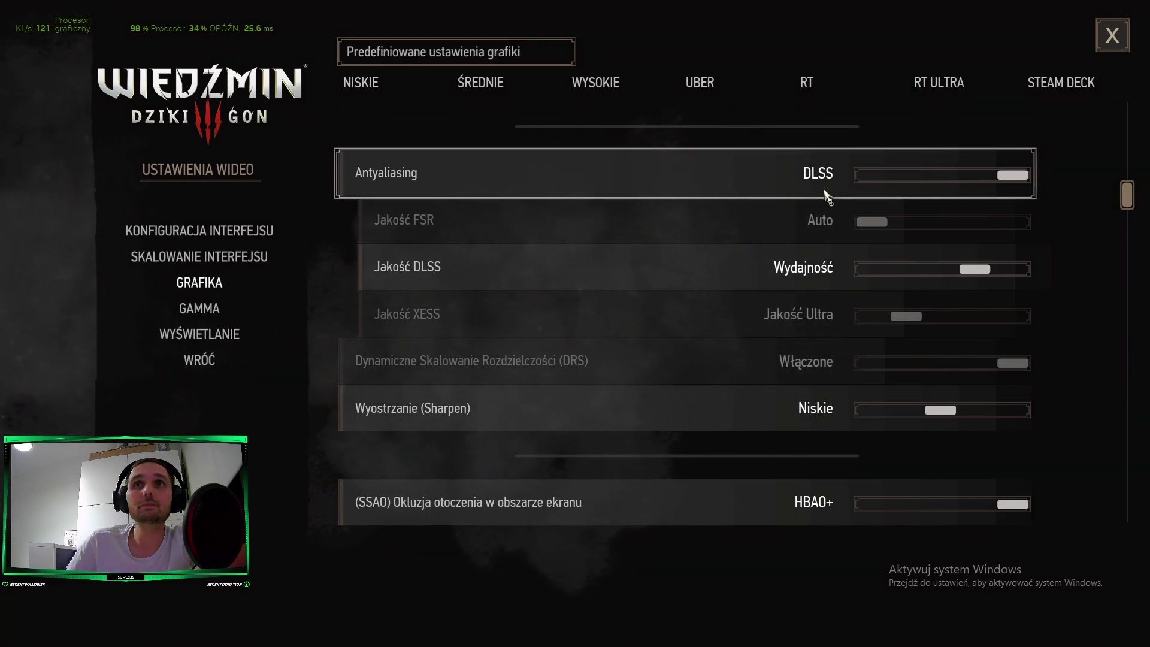
click(912, 176)
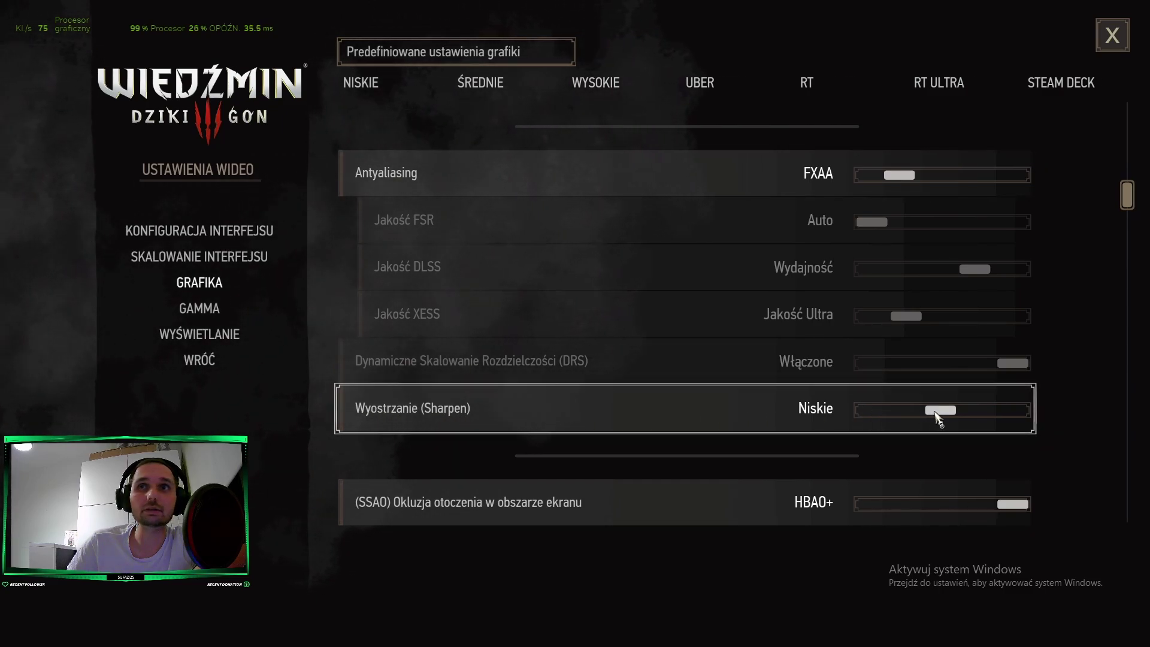
scroll(581, 412, down, 3)
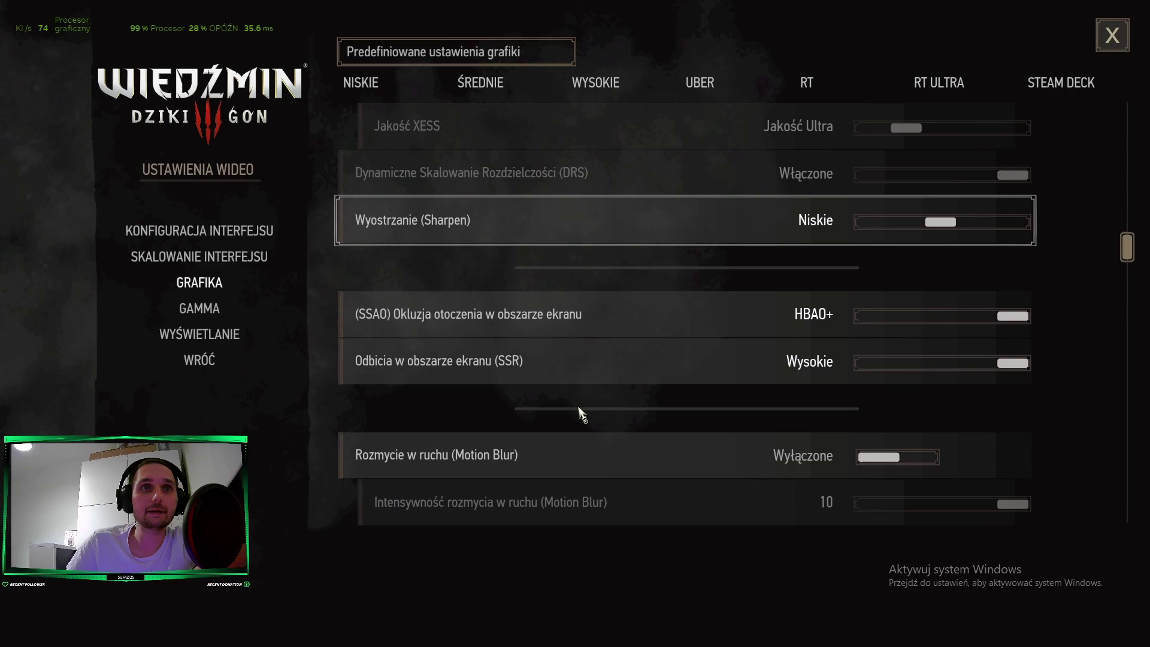
scroll(539, 377, down, 2)
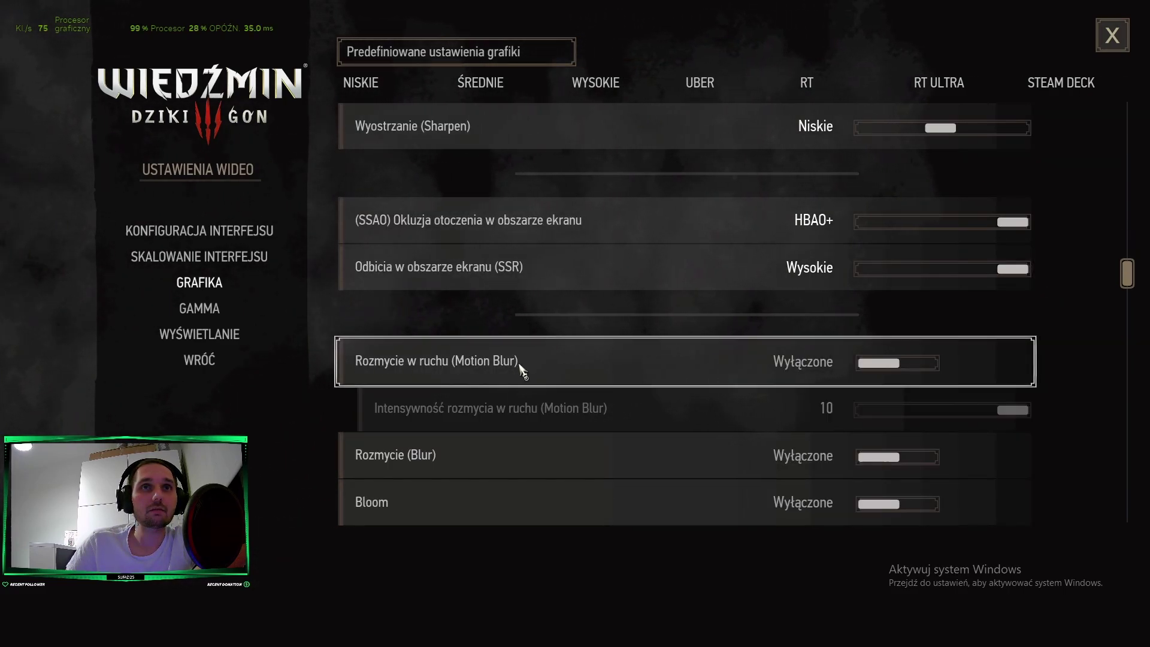
click(726, 372)
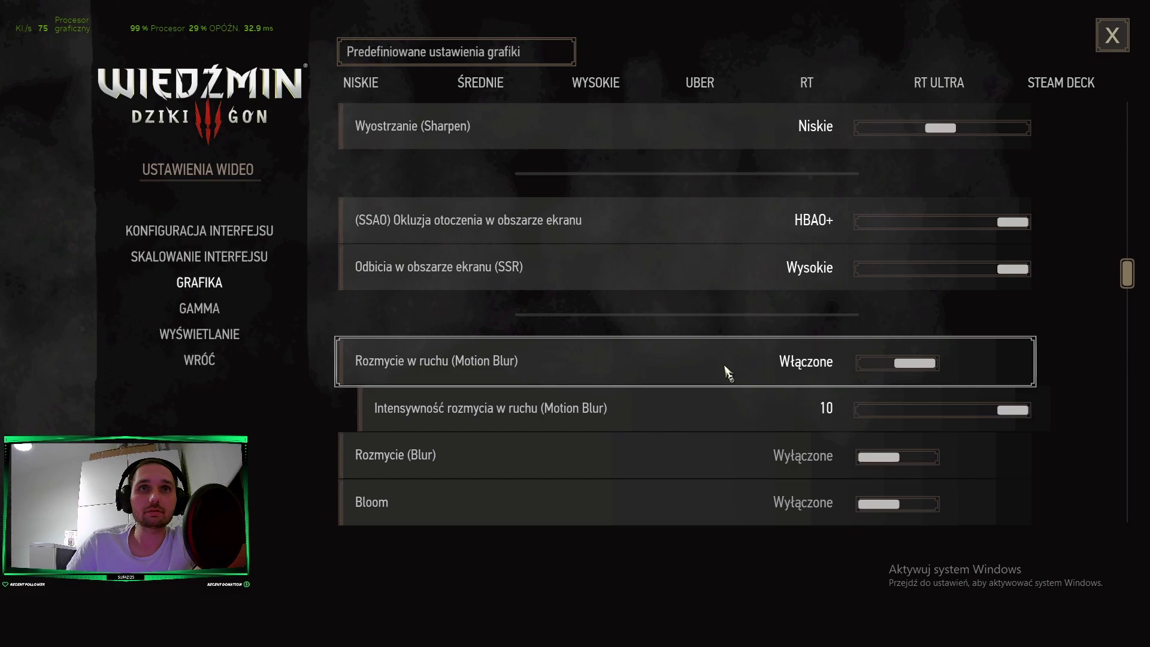
click(726, 372)
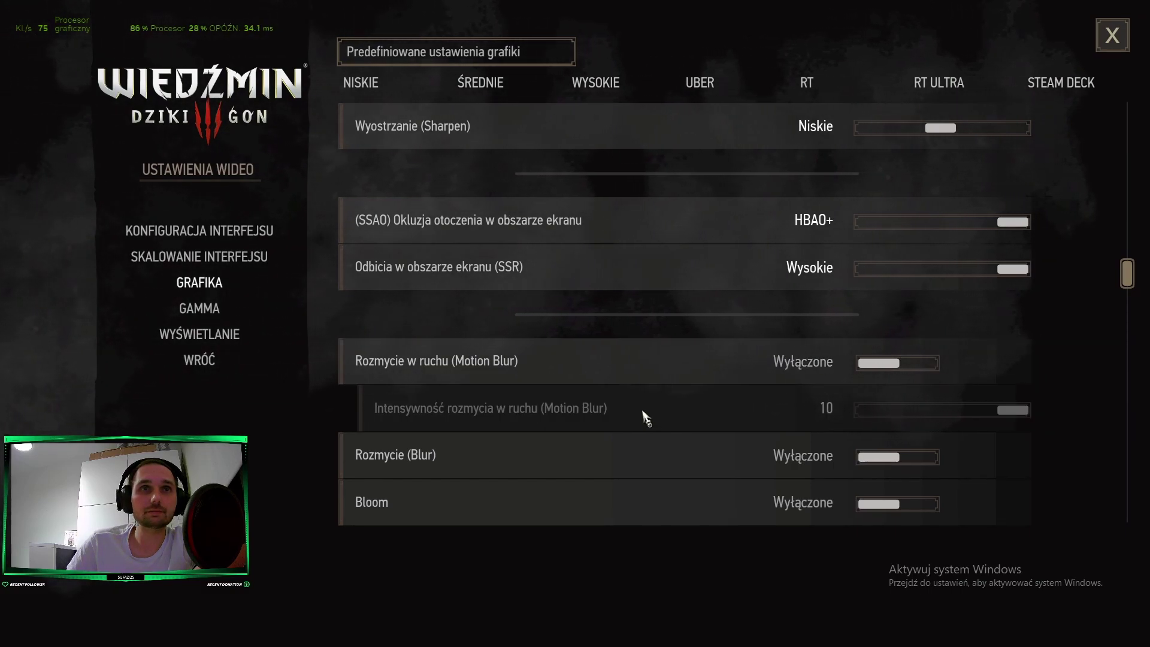
scroll(376, 353, down, 2)
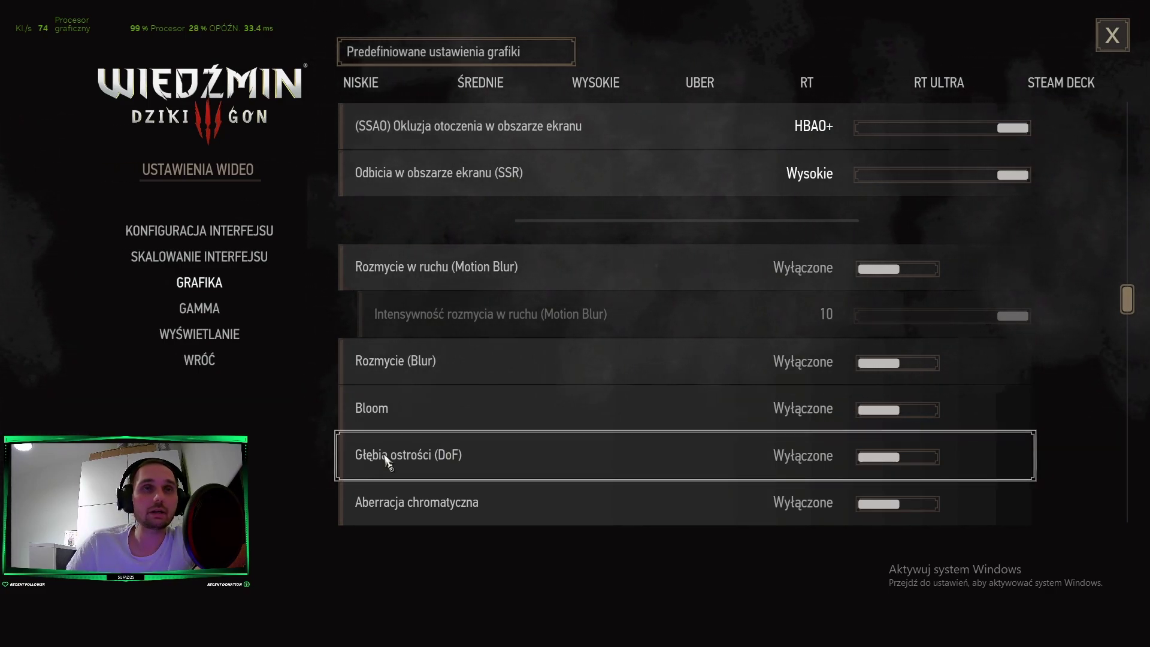
scroll(386, 461, down, 1)
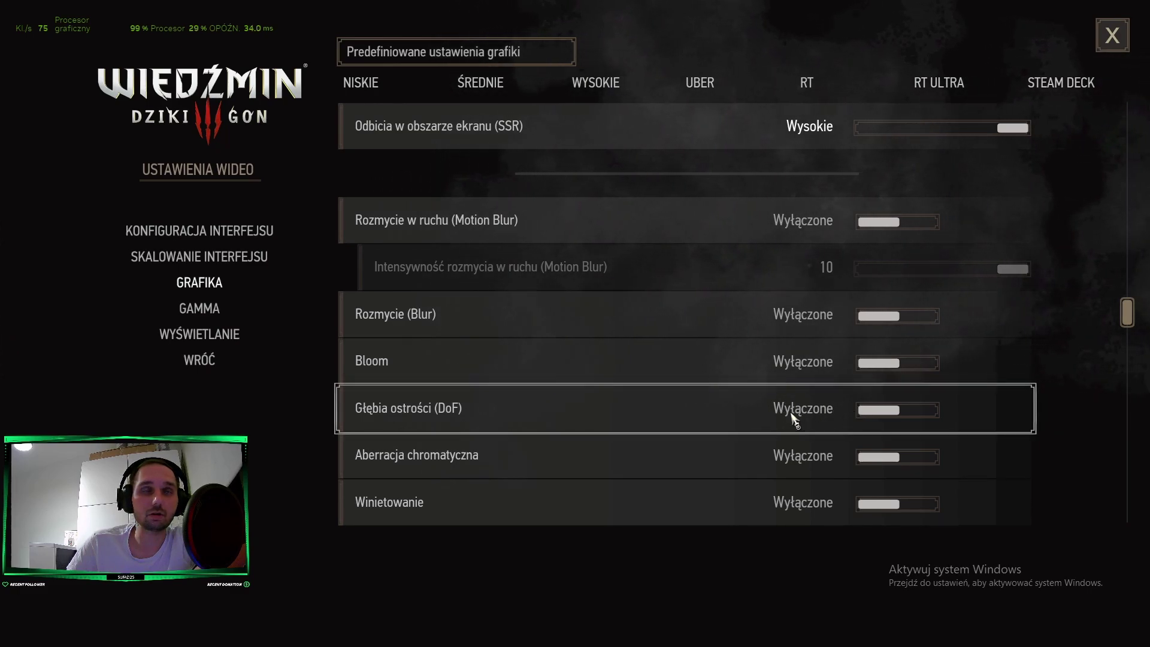
scroll(642, 436, down, 4)
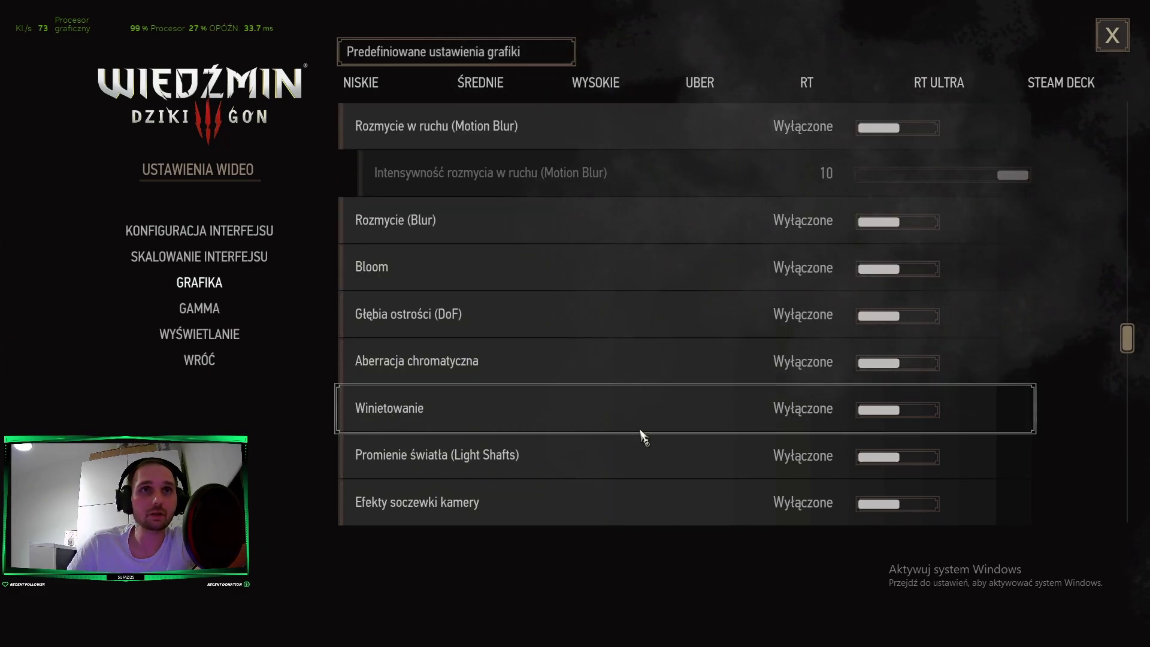
scroll(638, 433, down, 6)
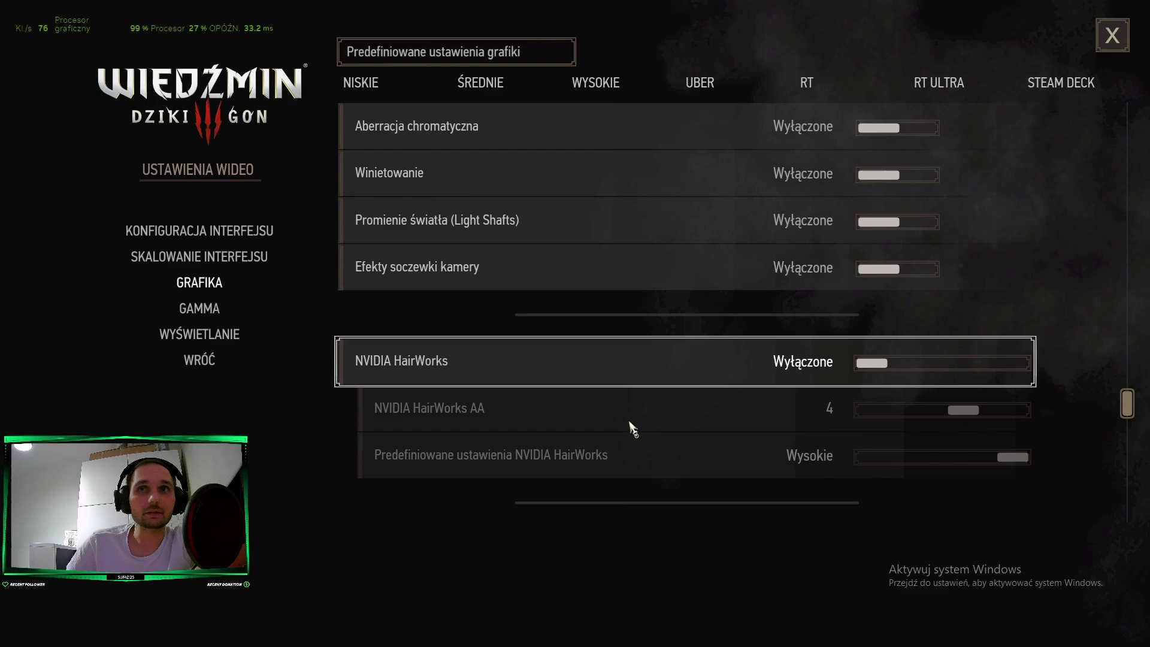
scroll(929, 441, down, 5)
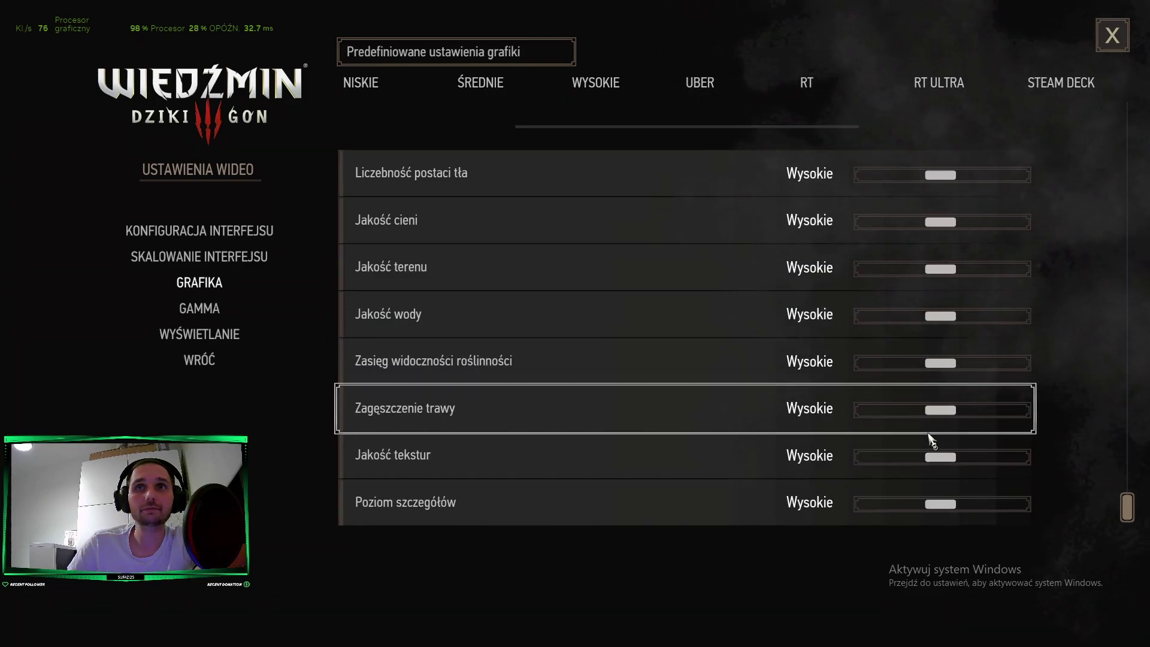
drag(1127, 508, 1129, 120)
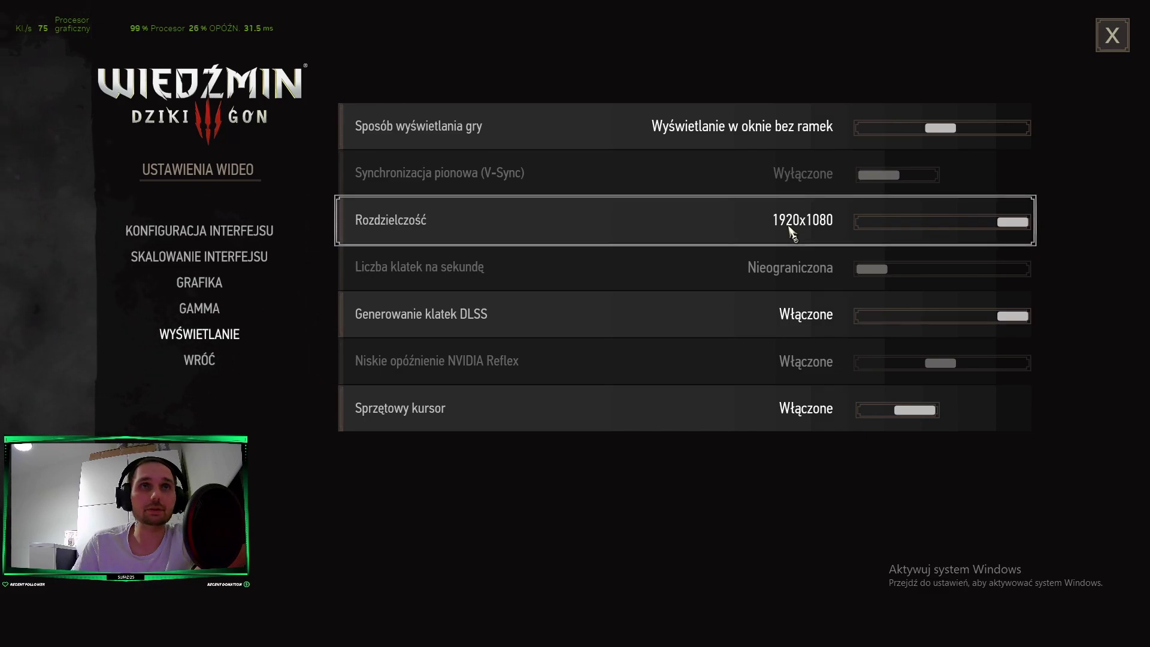
Try DLSS antialiasing, revert to FXAA, check the Display page, then return to Graphics
click(199, 282)
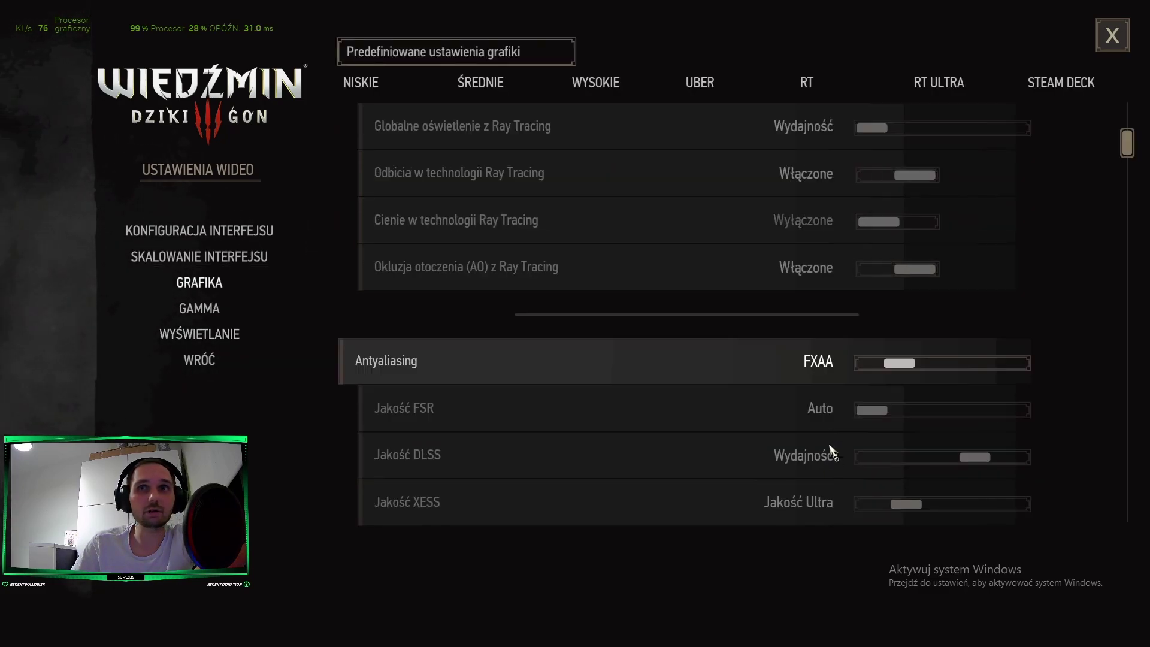
click(994, 360)
click(918, 367)
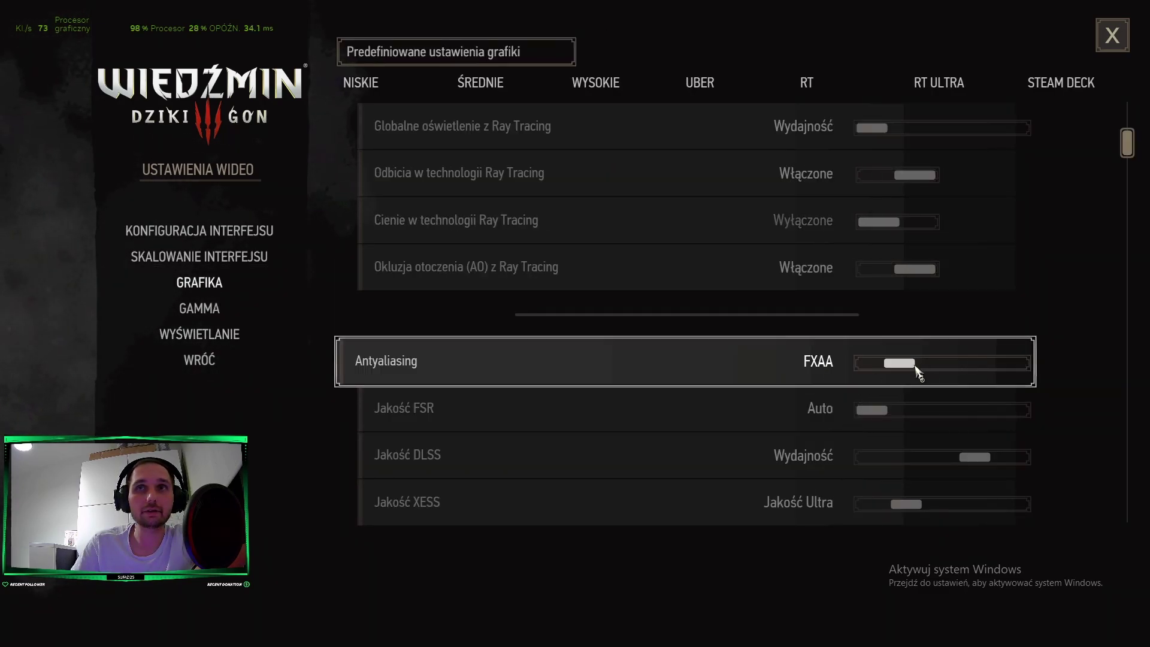
click(200, 334)
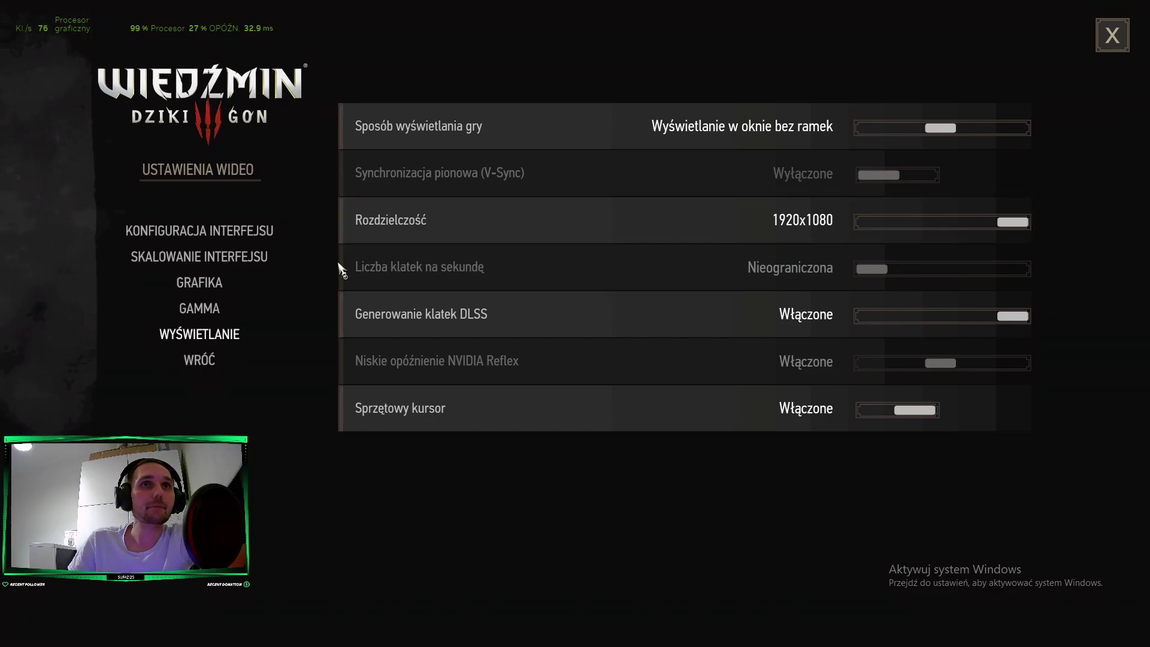
click(211, 296)
scroll(863, 407, down, 2)
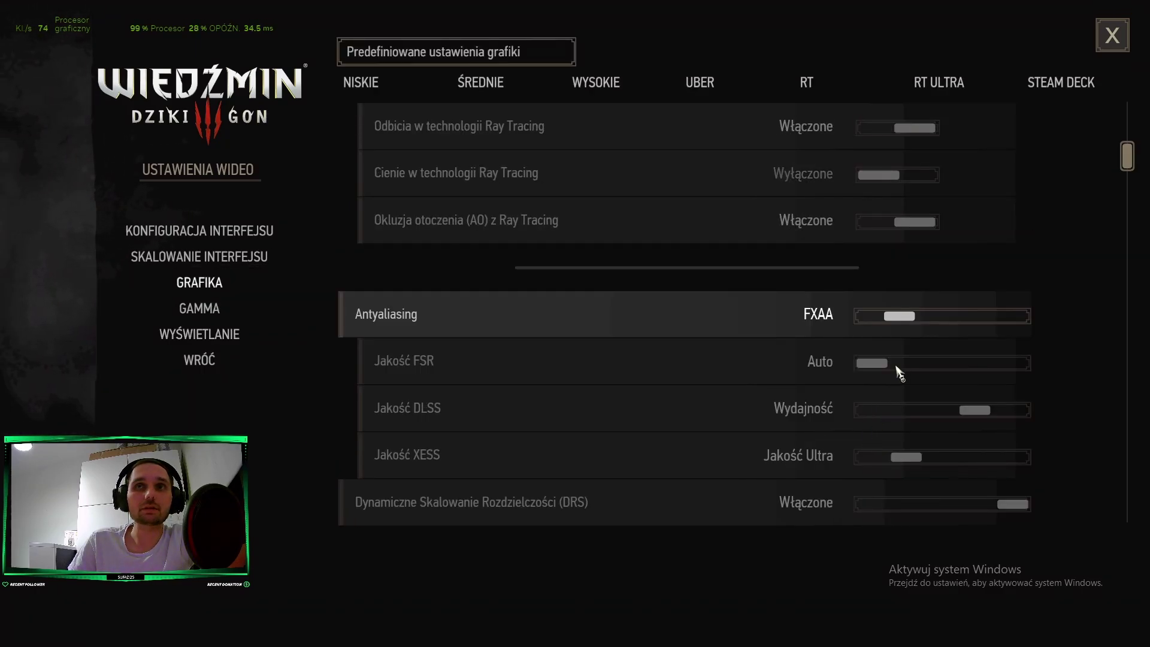
Switch Antyaliasing to DLSS, then set it back to FXAA
click(945, 317)
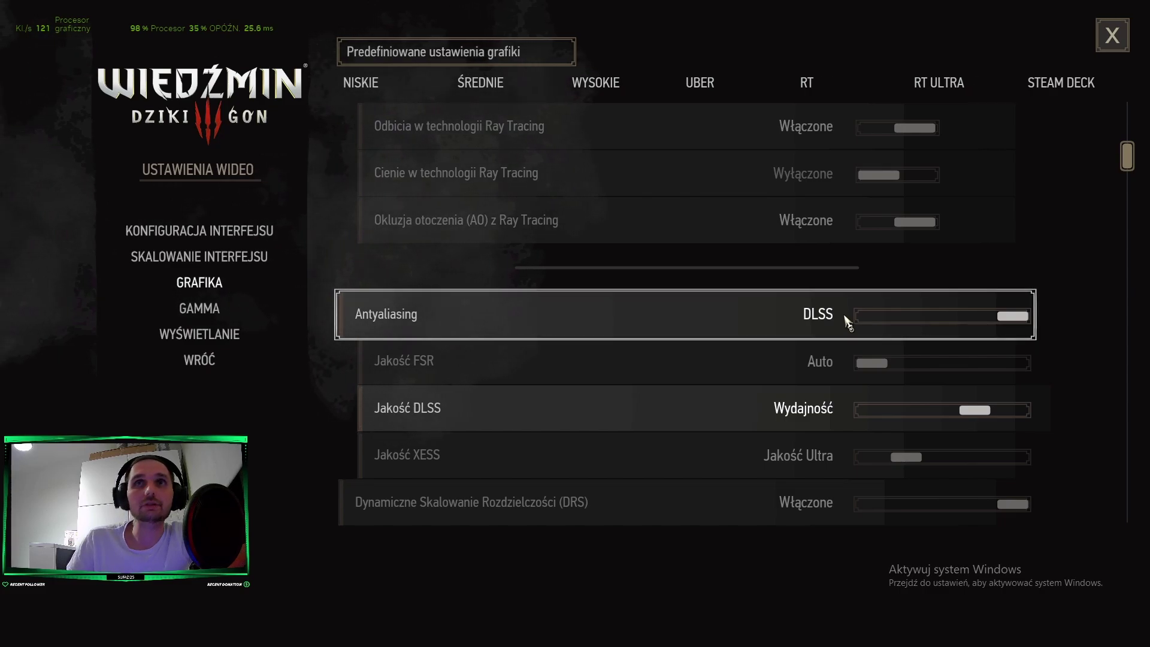
click(835, 321)
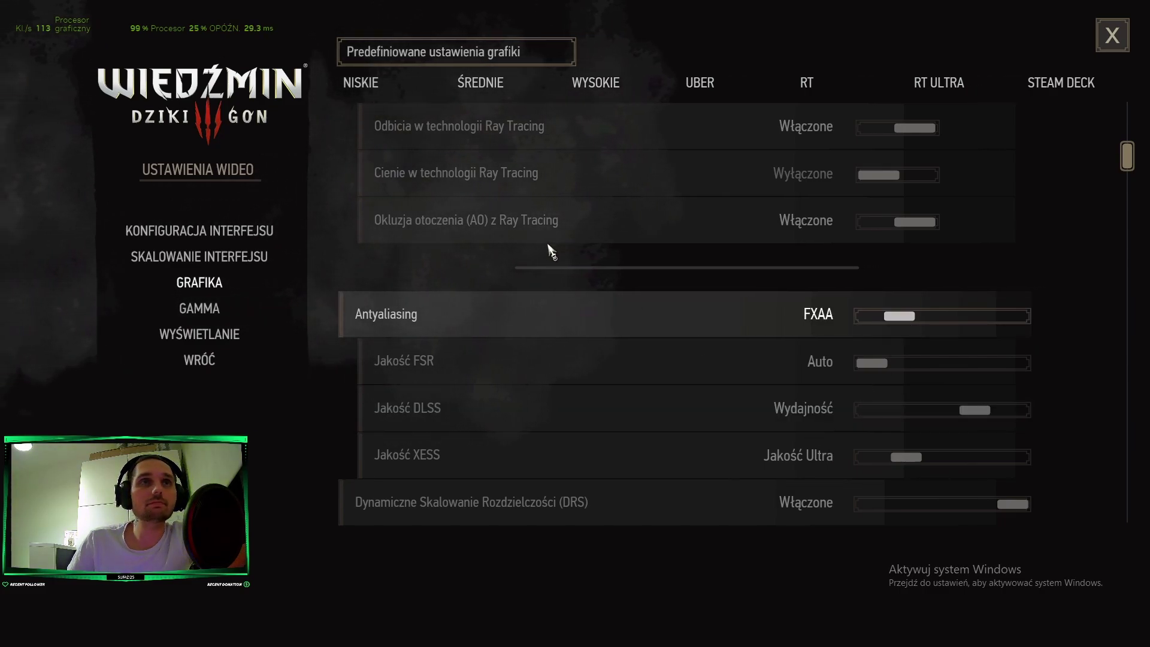